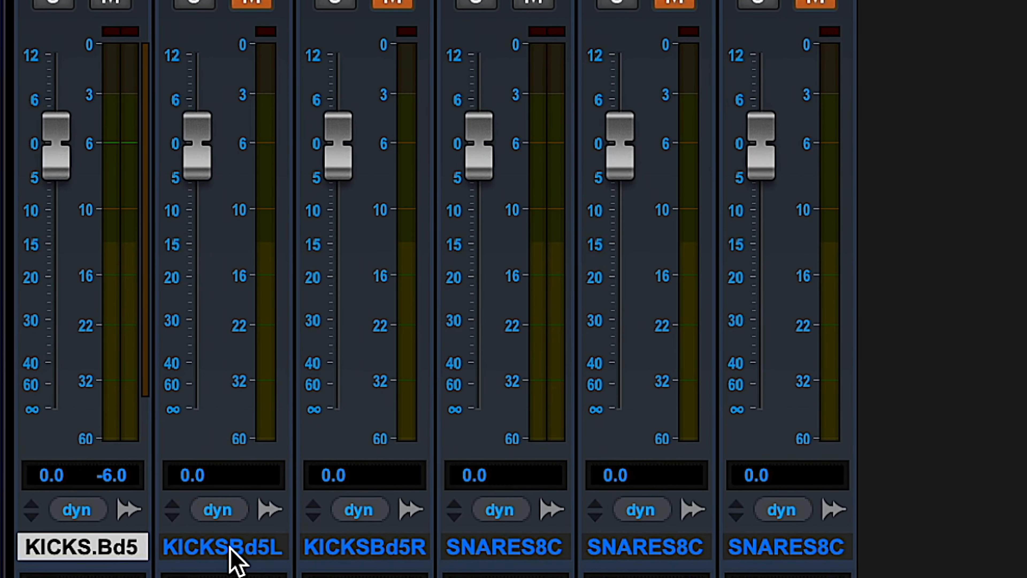
- Mute the stereo KICKS.Bd5 track and unmute the two split mono kick tracks in the KICKS group
{"action": "left_click", "coordinate": [316, 536]}
{"action": "left_click", "coordinate": [388, 534], "text": "shift"}
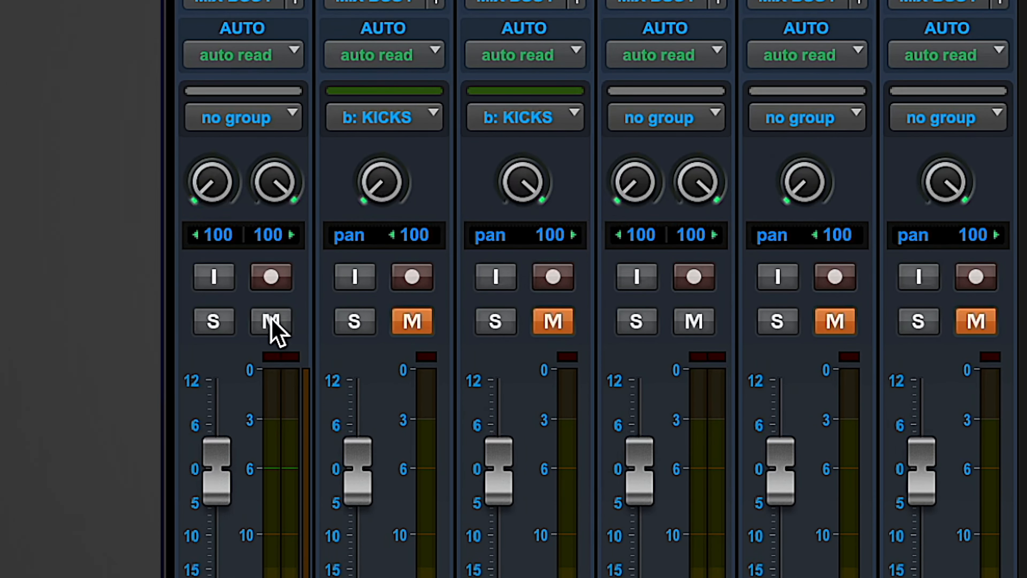
{"action": "left_click", "coordinate": [271, 317]}
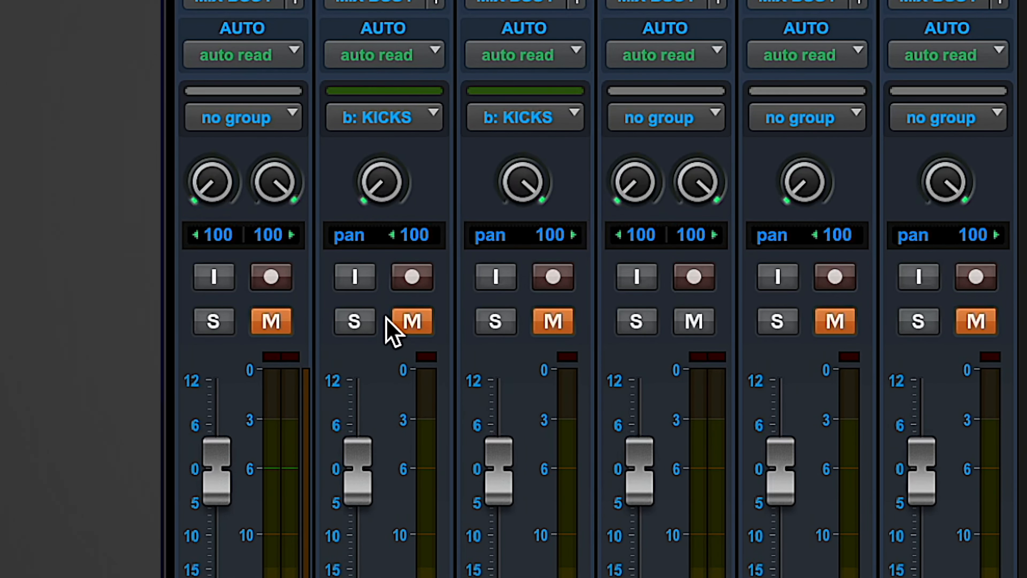
{"action": "left_click", "coordinate": [403, 318]}
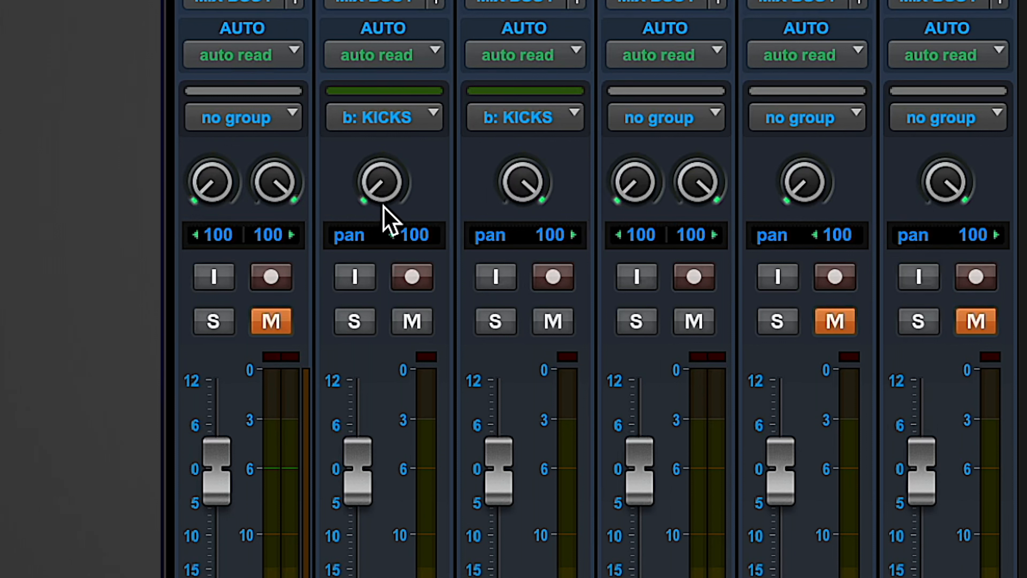
- Pan both split mono kick tracks to the centre (0)
{"action": "left_click", "coordinate": [389, 198], "text": "alt"}
{"action": "left_click", "coordinate": [513, 190], "text": "alt"}
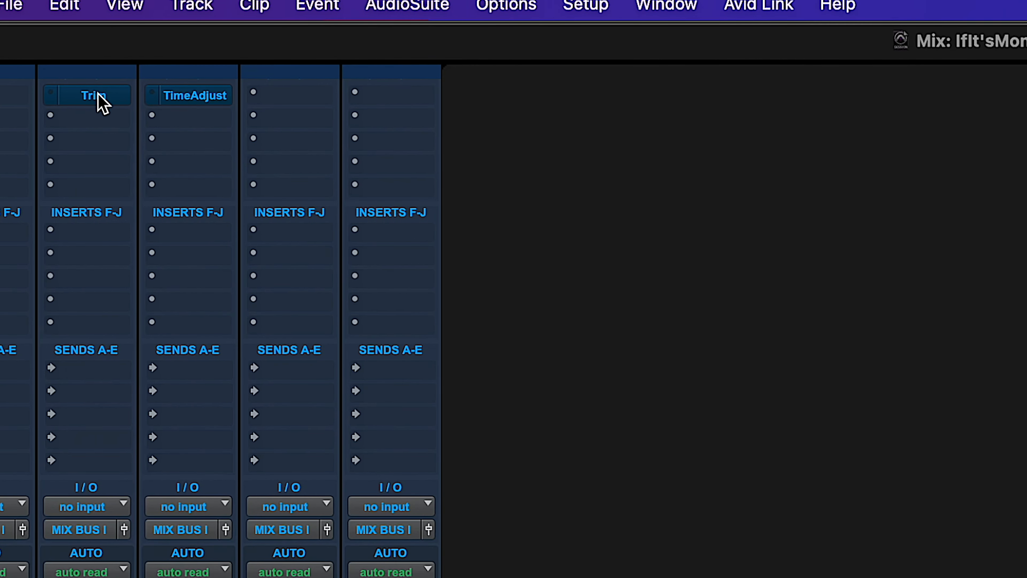
- Invert the phase of KICKS.Bd5.R with its Trim plug-in and compare the sound with Trim bypassed and active
{"action": "left_click", "coordinate": [93, 96]}
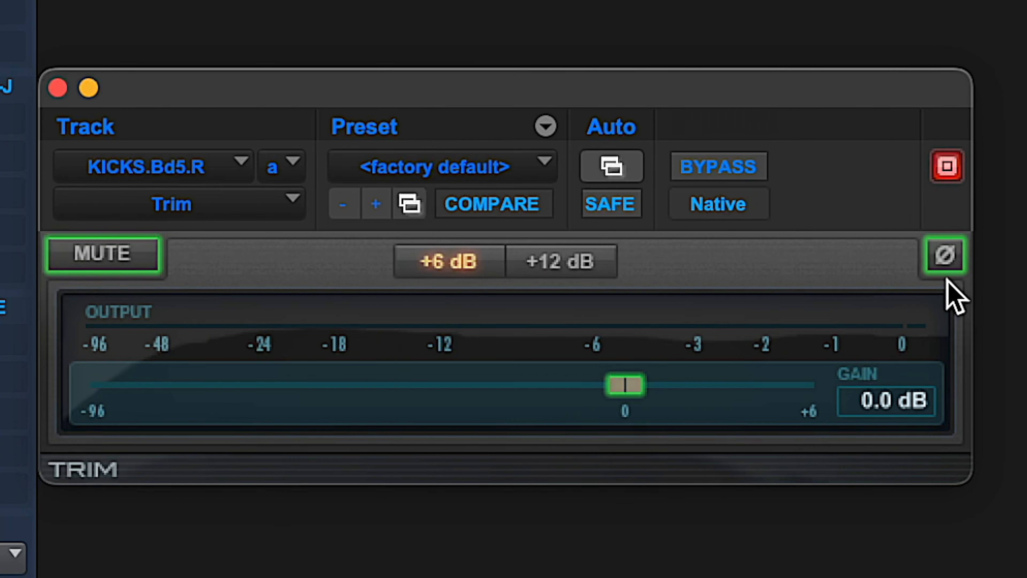
{"action": "left_click", "coordinate": [945, 255]}
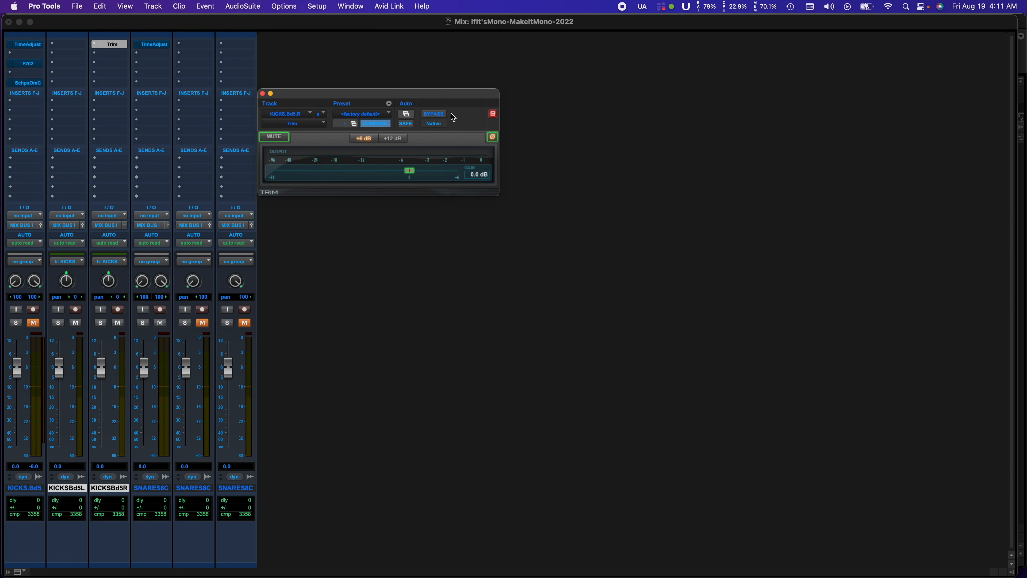
{"action": "left_click", "coordinate": [440, 116]}
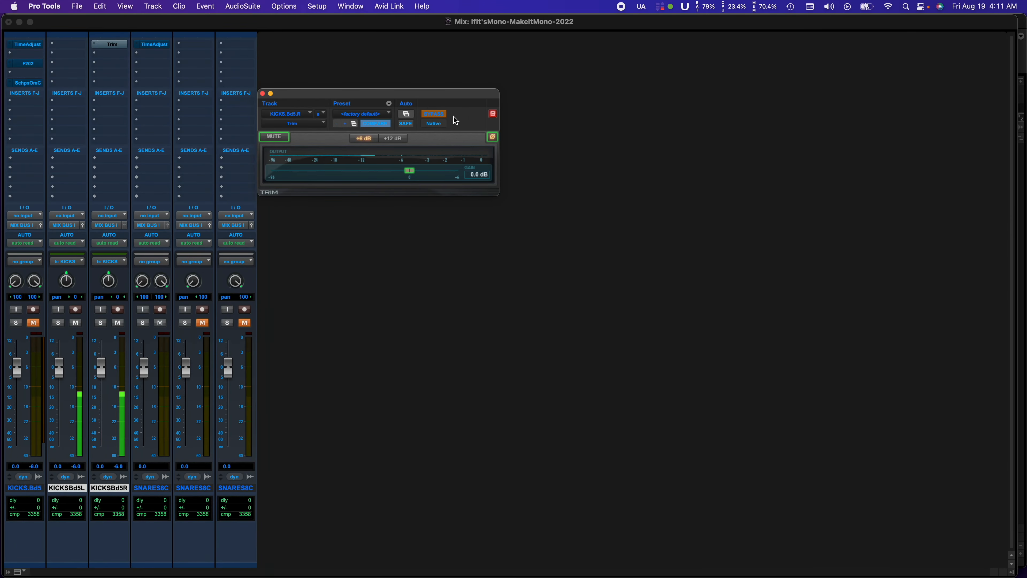
{"action": "left_click", "coordinate": [434, 115]}
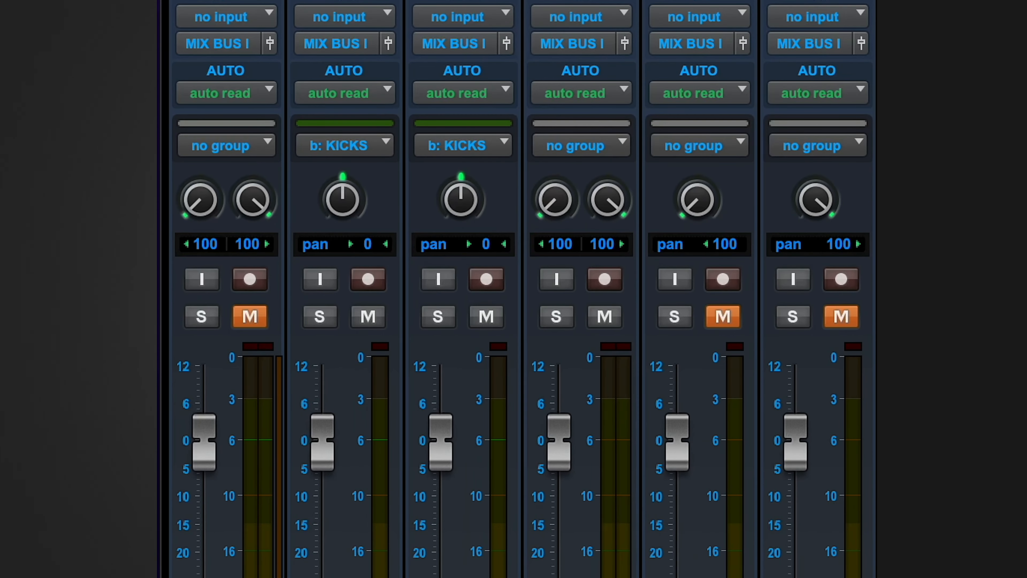
- Mute the two split mono kick tracks and unmute the stereo KICKS.Bd5 track
{"action": "left_click", "coordinate": [481, 322]}
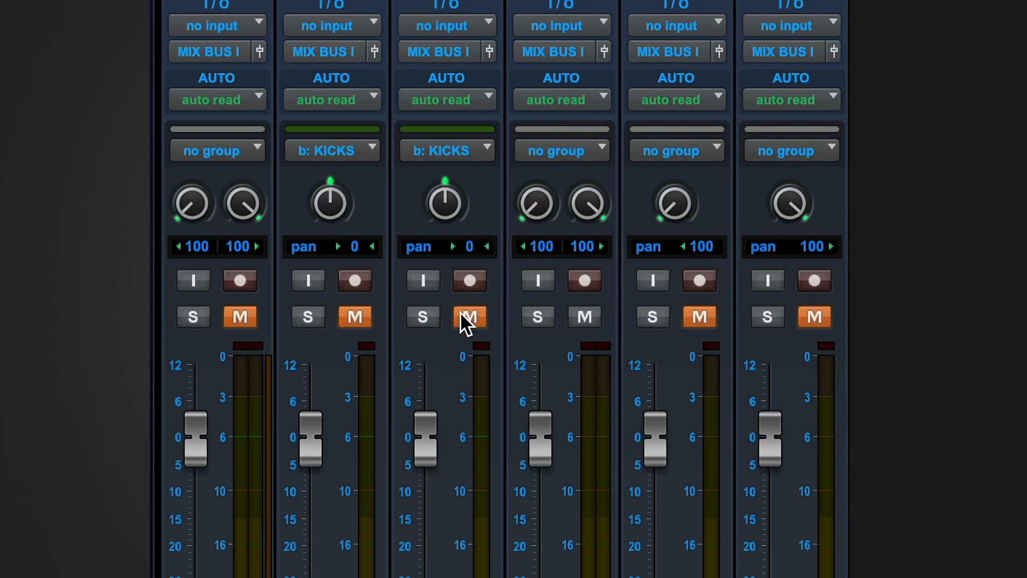
{"action": "left_click", "coordinate": [250, 316]}
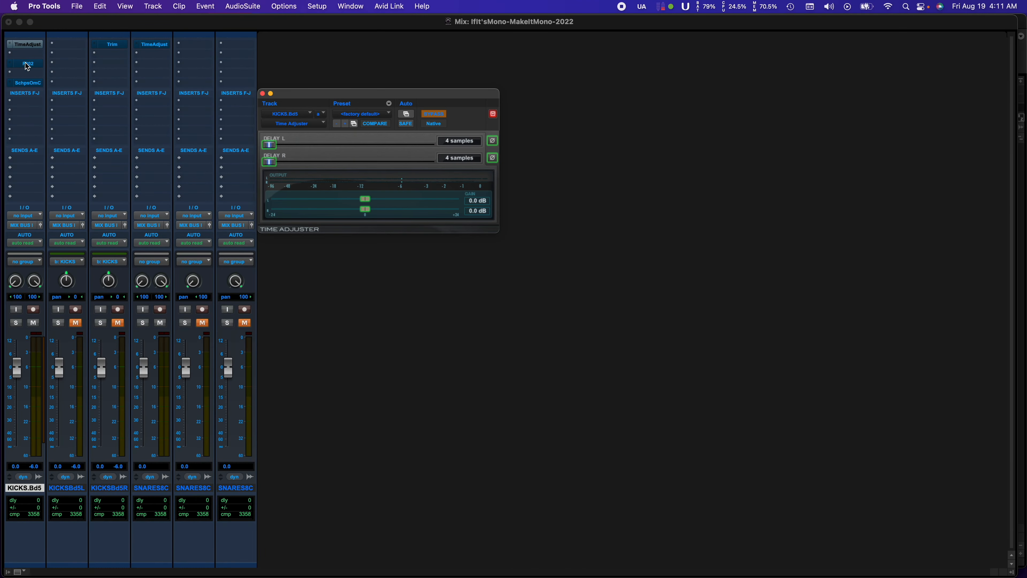
- View the FilterBank F202 and Scheps Omni Channel inserts on KICKS.Bd5, and return to its Time Adjuster
{"action": "left_click", "coordinate": [25, 65]}
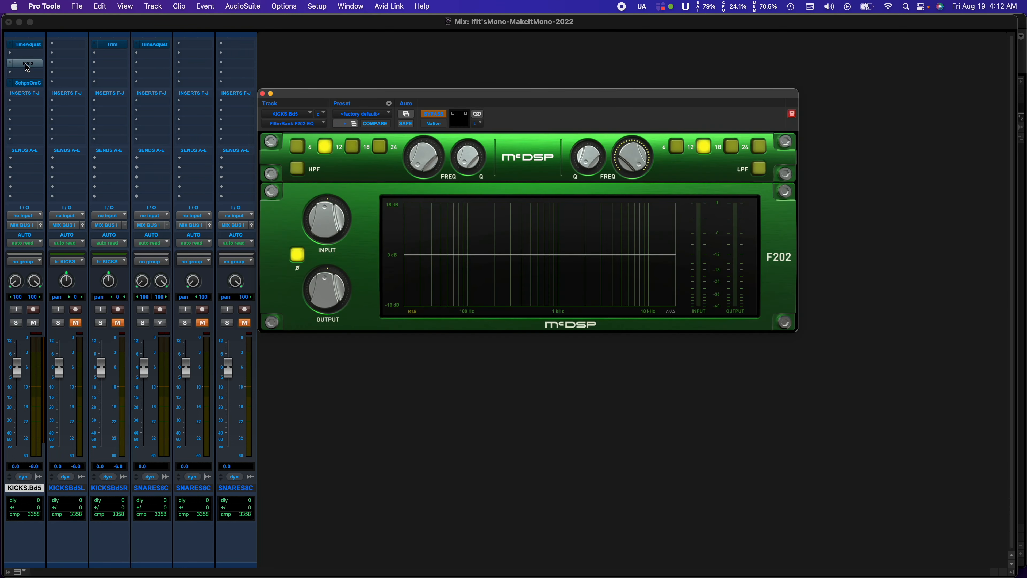
{"action": "left_click", "coordinate": [27, 84]}
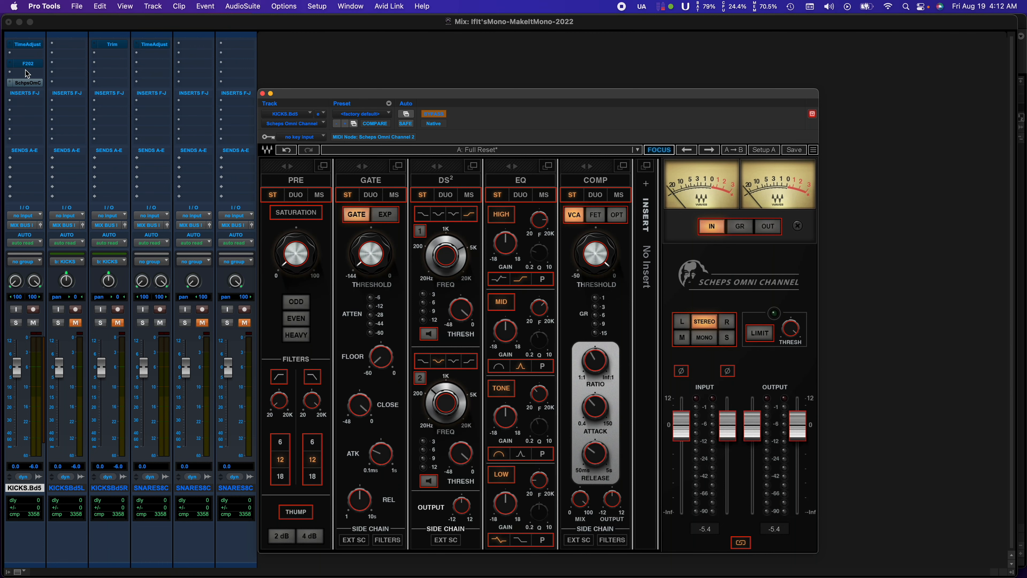
{"action": "left_click", "coordinate": [28, 45]}
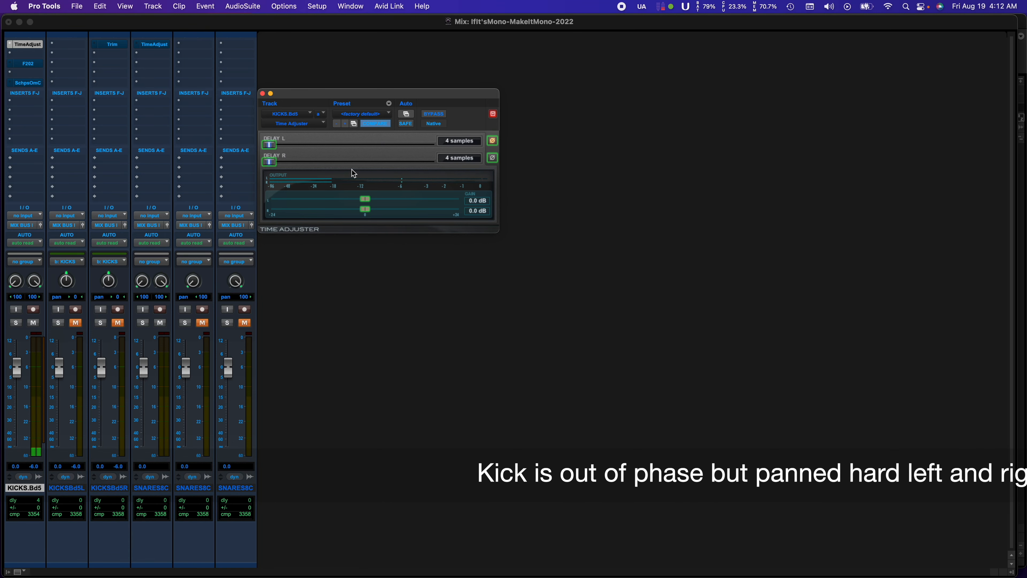
- Centre both KICKS.Bd5 pans at 0 with the left phase inversion off, and re-invert the left channel in Time Adjuster
{"action": "left_click", "coordinate": [493, 142]}
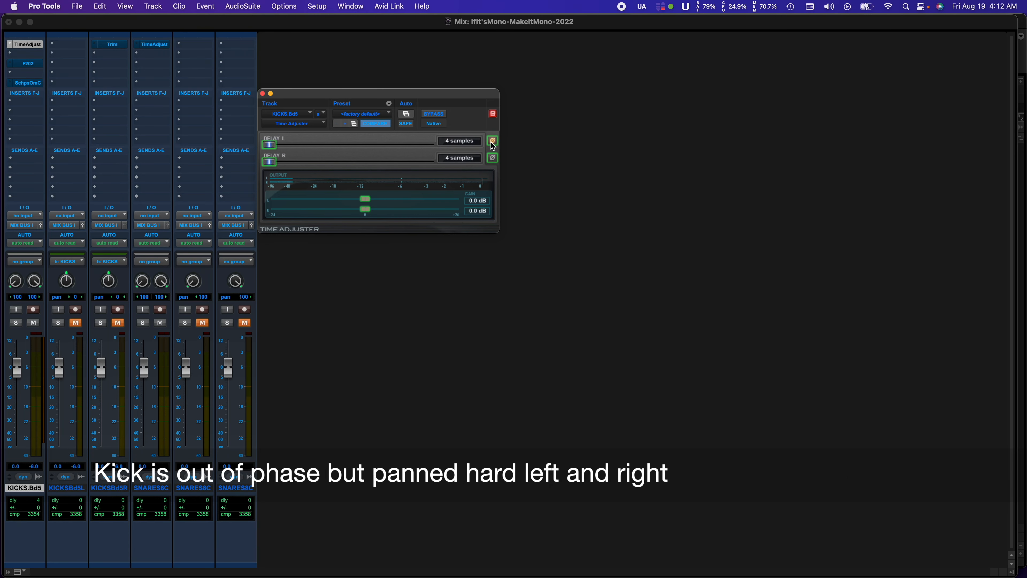
{"action": "left_click", "coordinate": [35, 281], "text": "alt"}
{"action": "left_click", "coordinate": [21, 284], "text": "alt"}
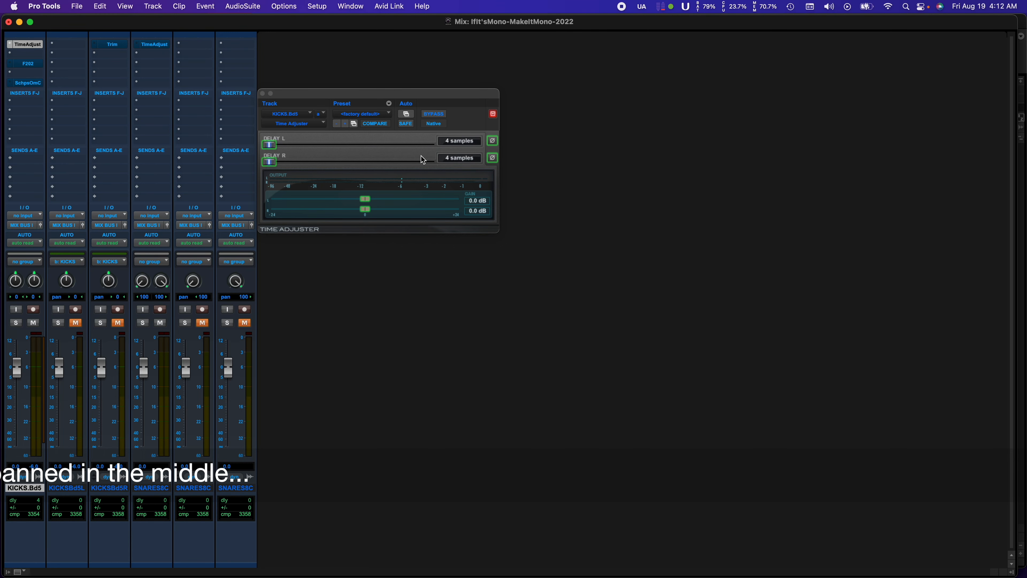
{"action": "left_click", "coordinate": [492, 141]}
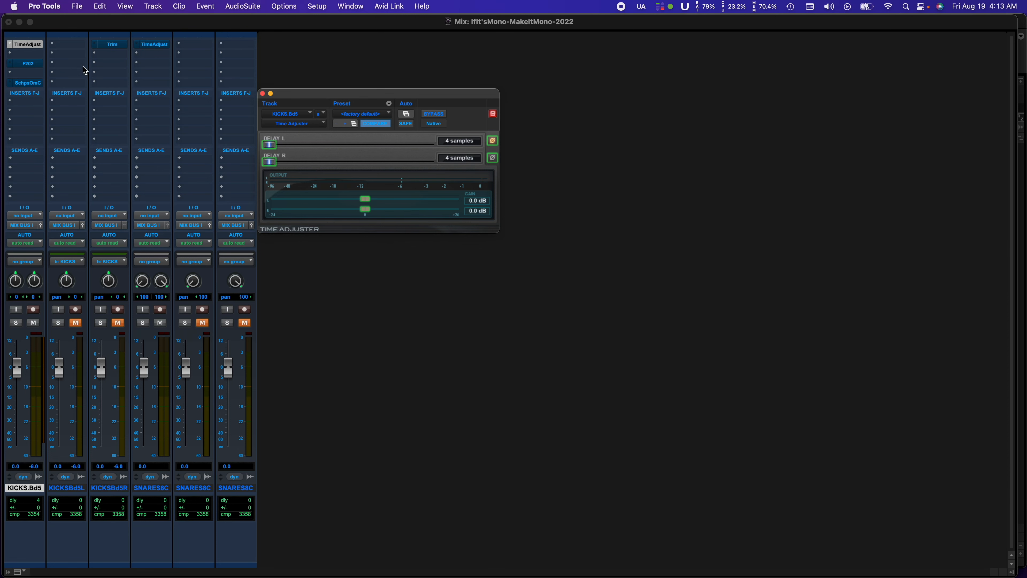
- Bypass Time Adjuster on KICKS.Bd5 and activate the FilterBank F202 EQ insert in its place
{"action": "left_click", "coordinate": [29, 46], "text": "super"}
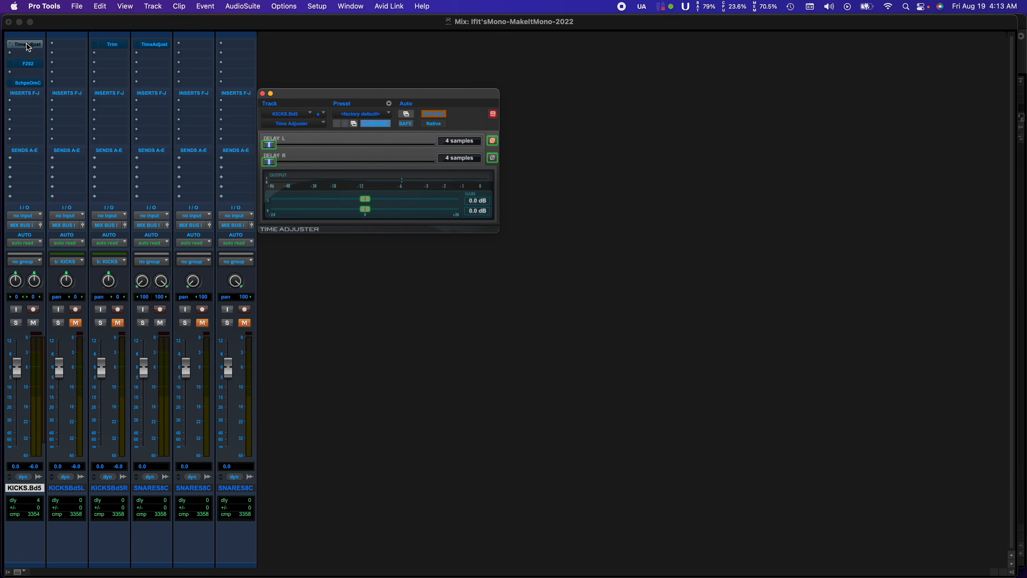
{"action": "left_click", "coordinate": [29, 66], "text": "super"}
{"action": "left_click", "coordinate": [25, 64]}
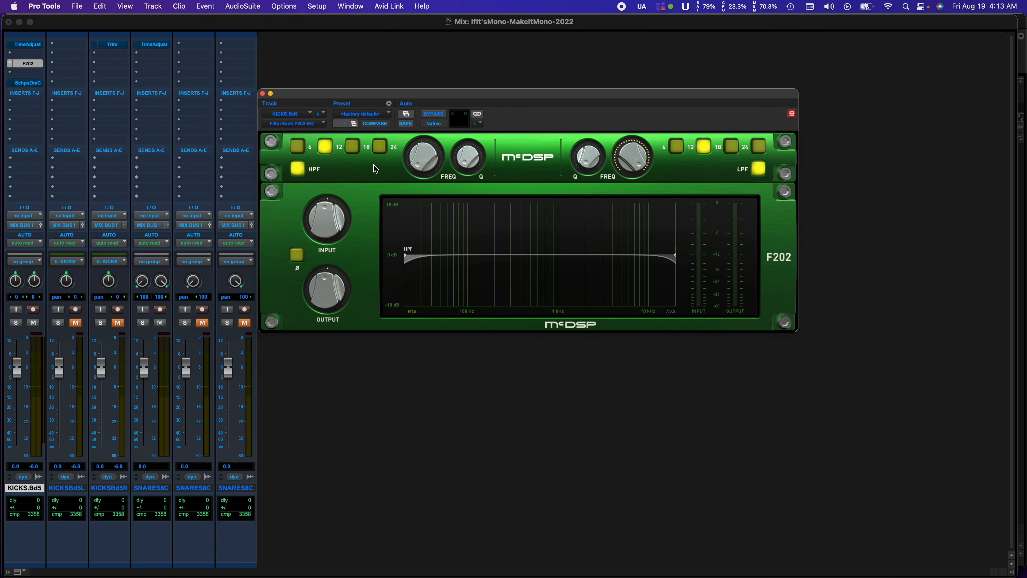
- Examine the multi-mono plug-in categories available for the FilterBank F202 insert without changing the plug-in
{"action": "left_click", "coordinate": [304, 126]}
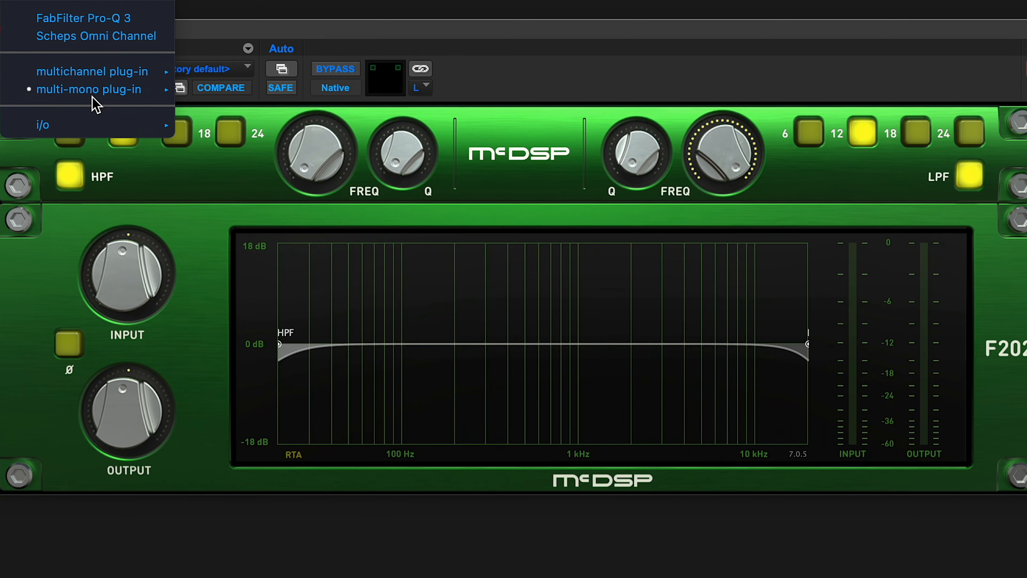
{"action": "mouse_move", "coordinate": [94, 93]}
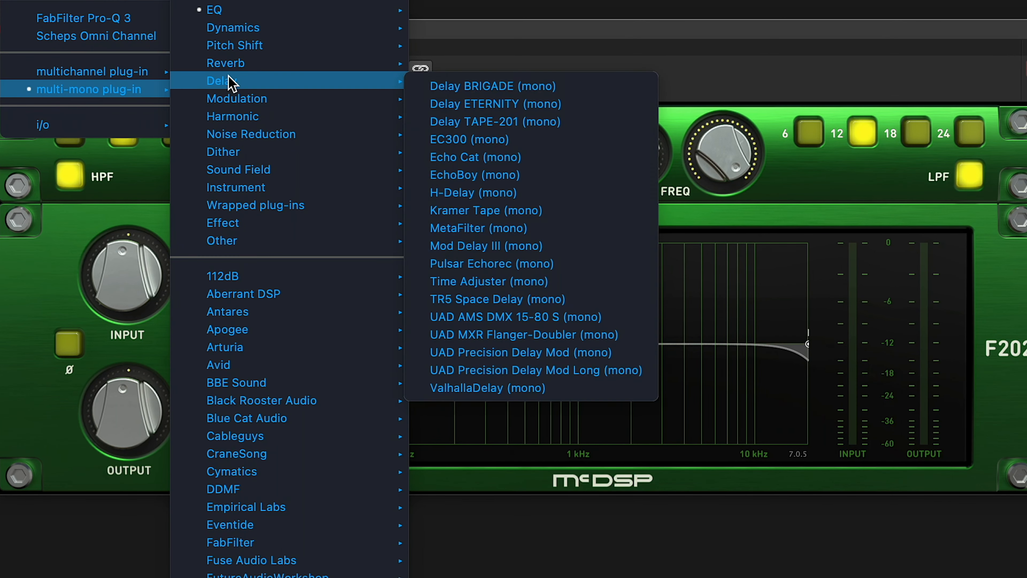
{"action": "mouse_move", "coordinate": [226, 12]}
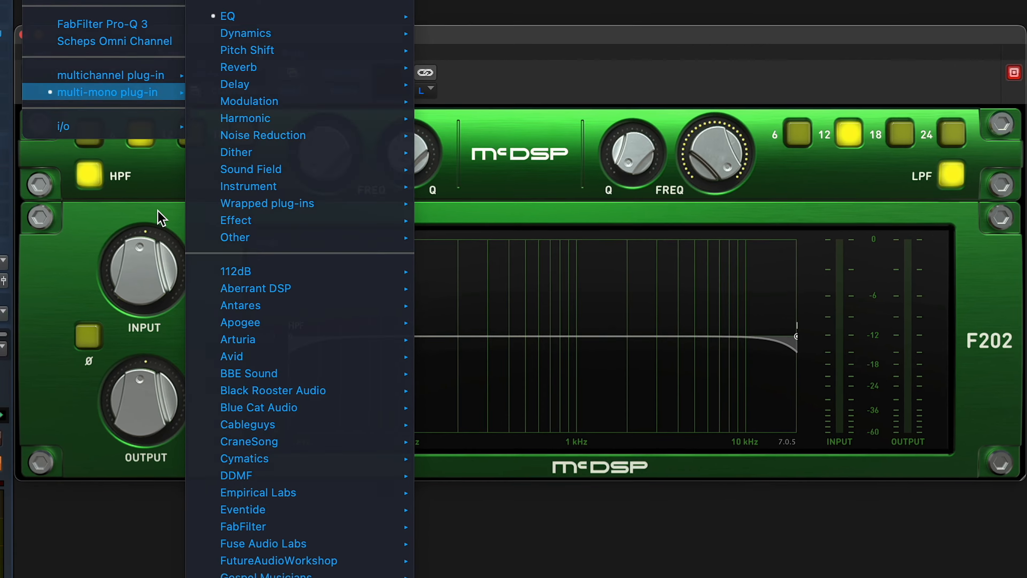
{"action": "left_click", "coordinate": [142, 214]}
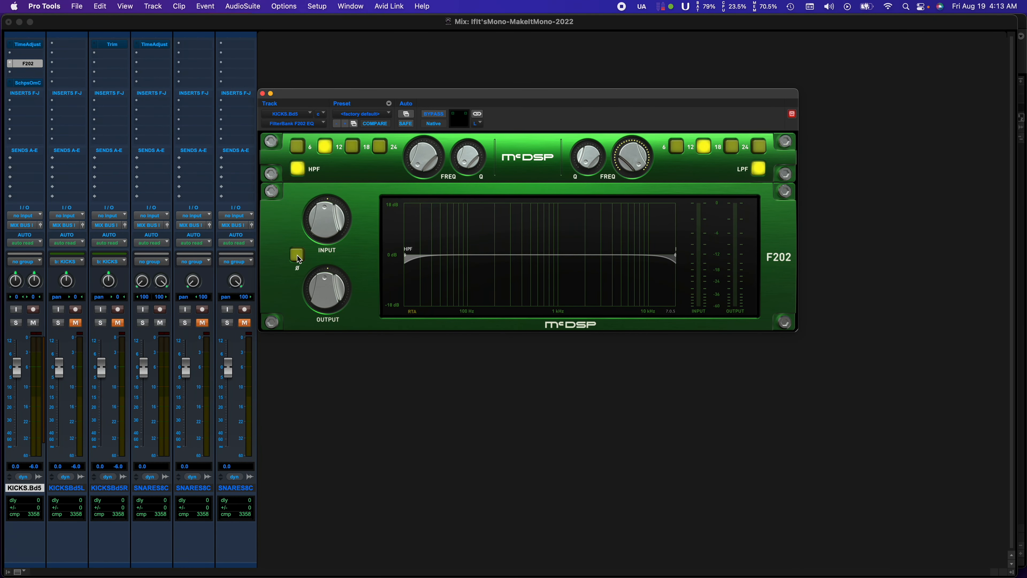
- Compare the kick with the F202's left-channel phase inversion on and off, and leave the inversion on
{"action": "left_click", "coordinate": [296, 256]}
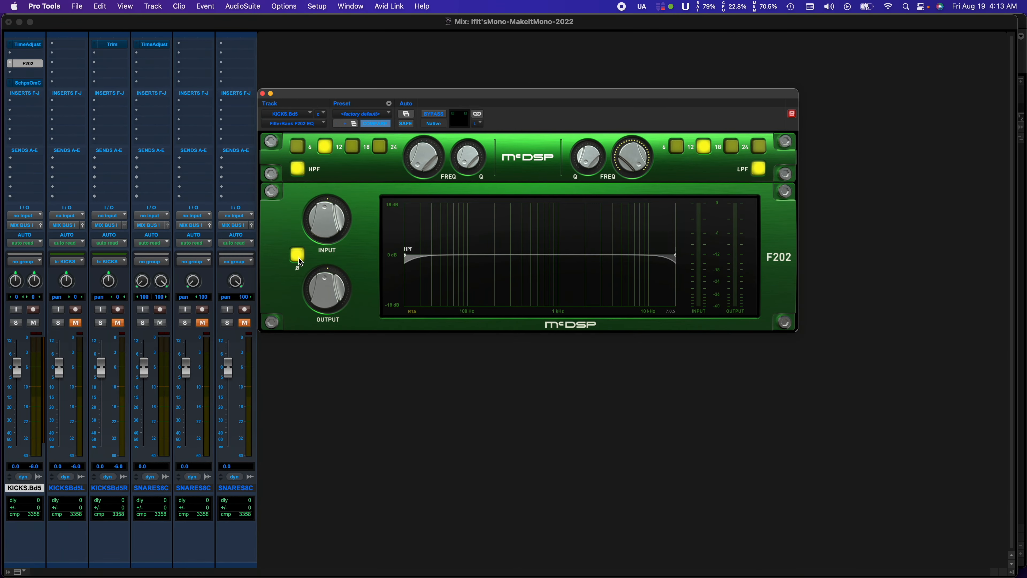
{"action": "left_click", "coordinate": [316, 264]}
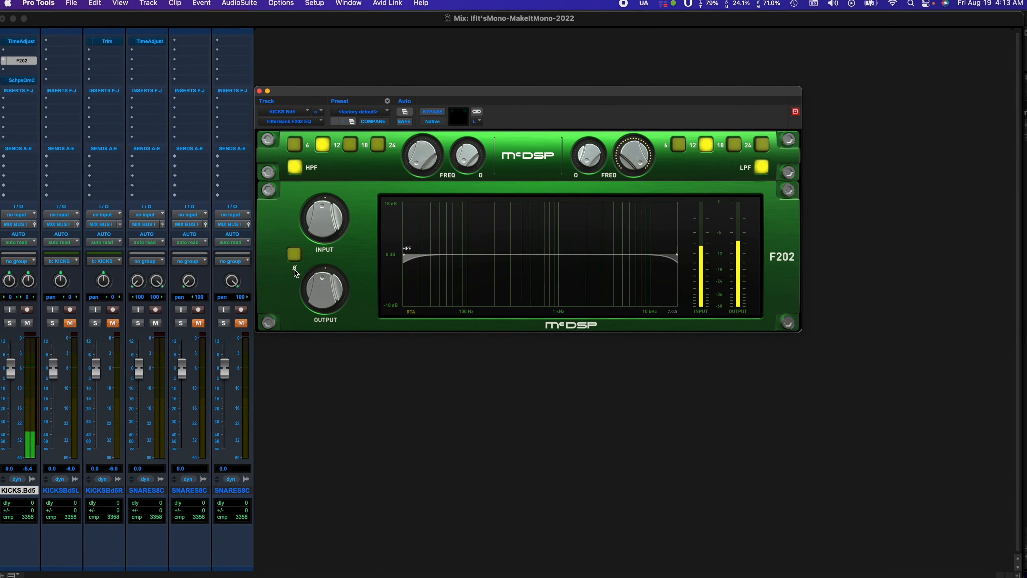
{"action": "left_click", "coordinate": [295, 255]}
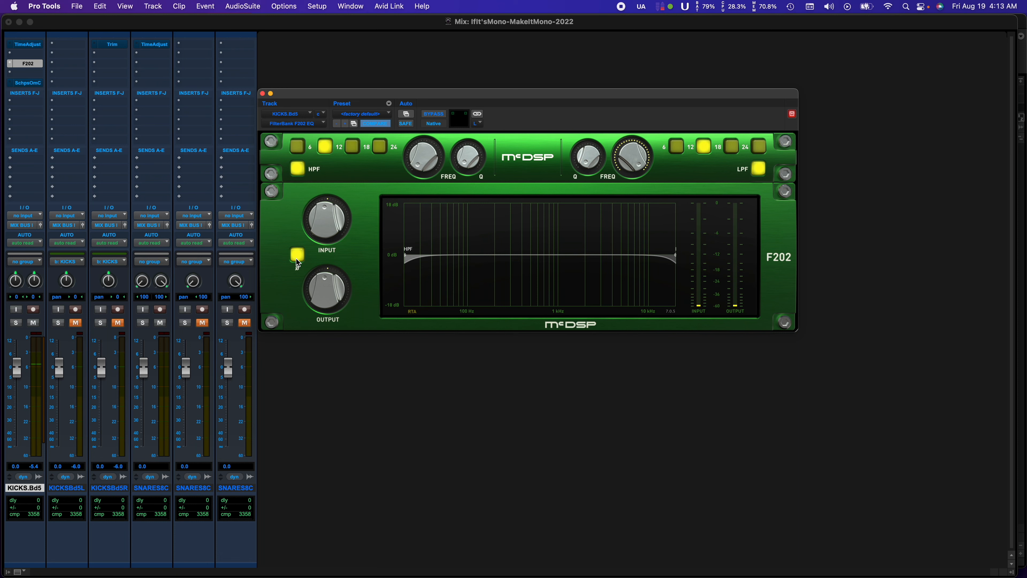
- Bypass the FilterBank F202 and activate the Scheps Omni Channel on KICKS.Bd5
{"action": "left_click", "coordinate": [20, 64], "text": "super"}
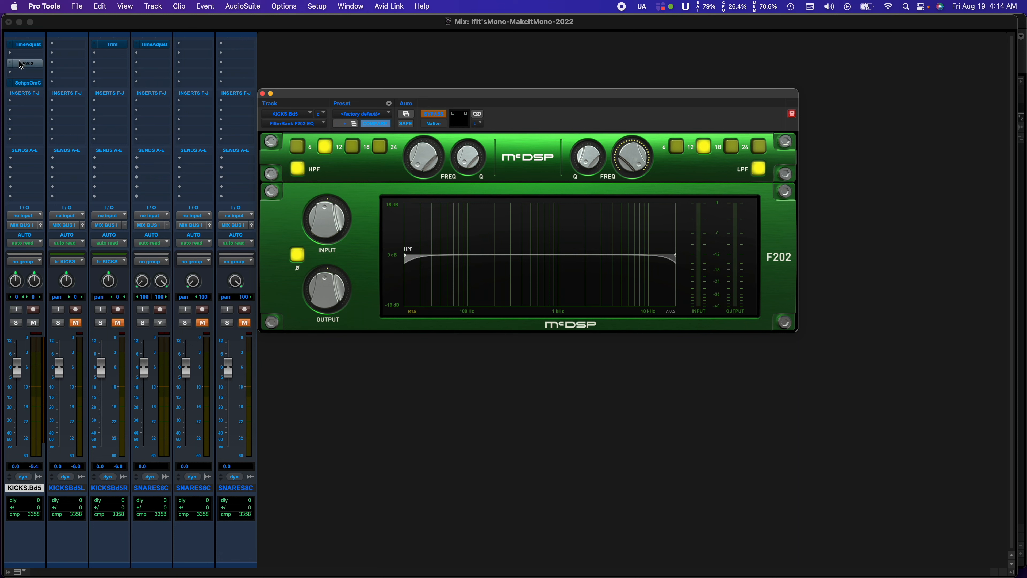
{"action": "left_click", "coordinate": [22, 83], "text": "super"}
{"action": "left_click", "coordinate": [23, 84]}
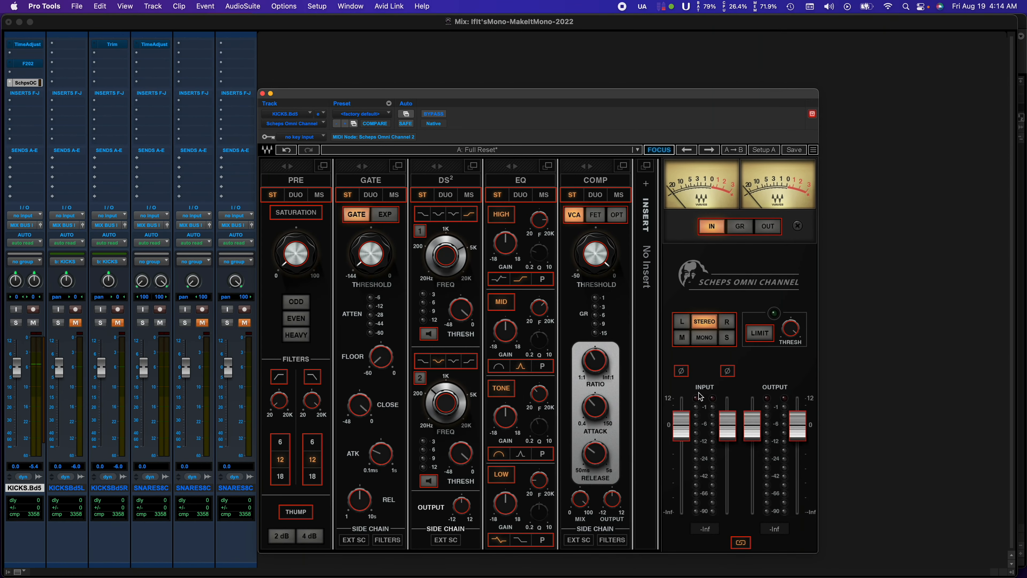
- Play the kick before and after inverting the right input's phase in Scheps Omni Channel, and bypass the plug-in
{"action": "key", "text": "space"}
{"action": "key", "text": "space"}
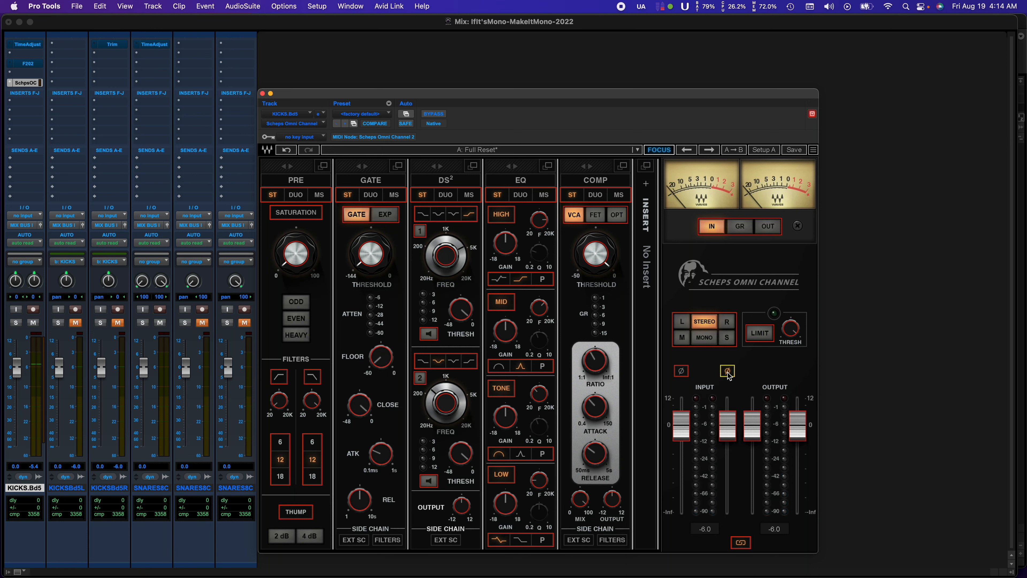
{"action": "key", "text": "space"}
{"action": "left_click", "coordinate": [24, 84], "text": "super"}
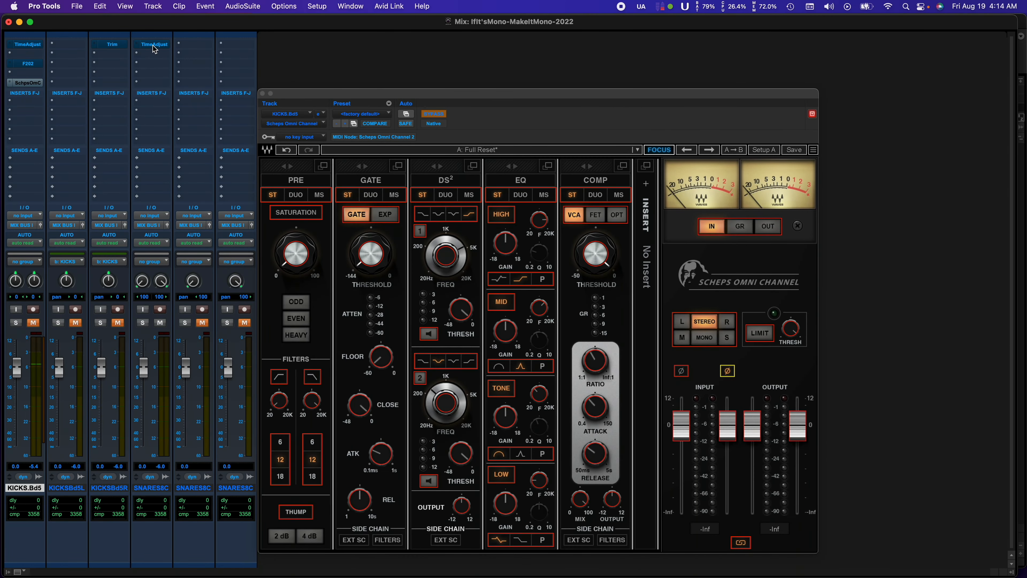
- Centre both pans of the stereo snare track at 0 and activate its Time Adjuster with the left channel's phase inverted
{"action": "left_click", "coordinate": [153, 47]}
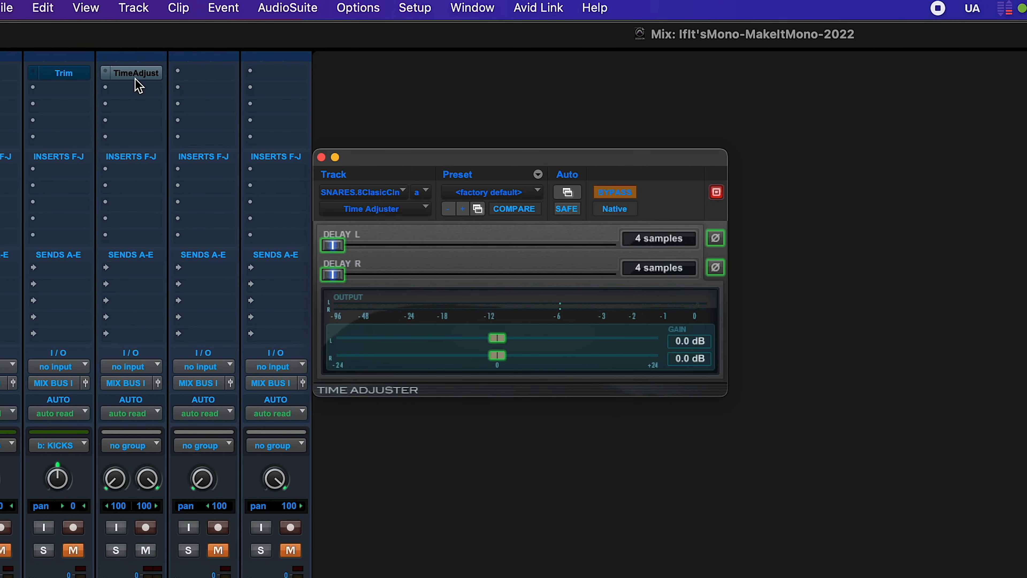
{"action": "left_click", "coordinate": [144, 483], "text": "alt"}
{"action": "left_click", "coordinate": [112, 479], "text": "alt"}
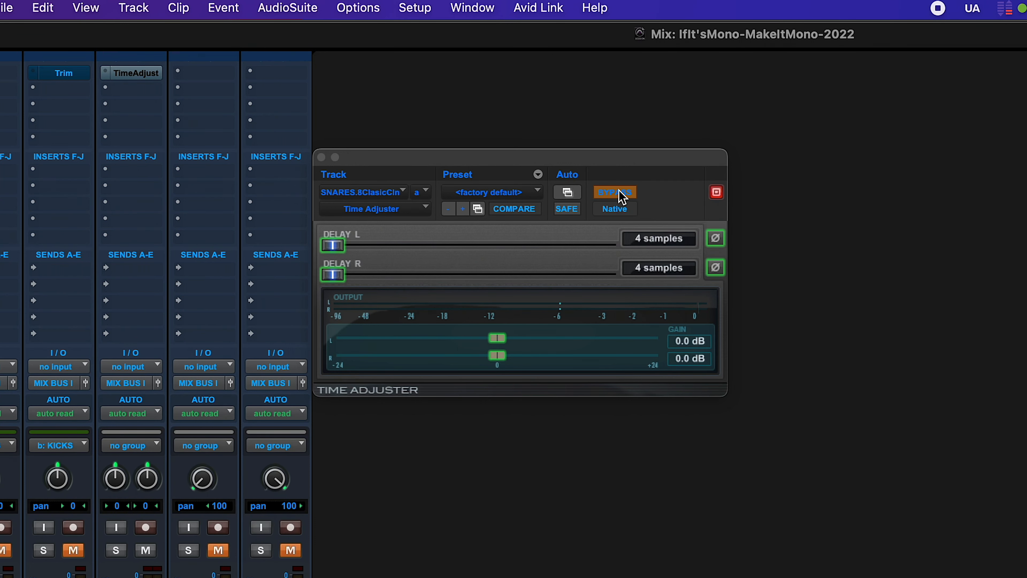
{"action": "left_click", "coordinate": [629, 195]}
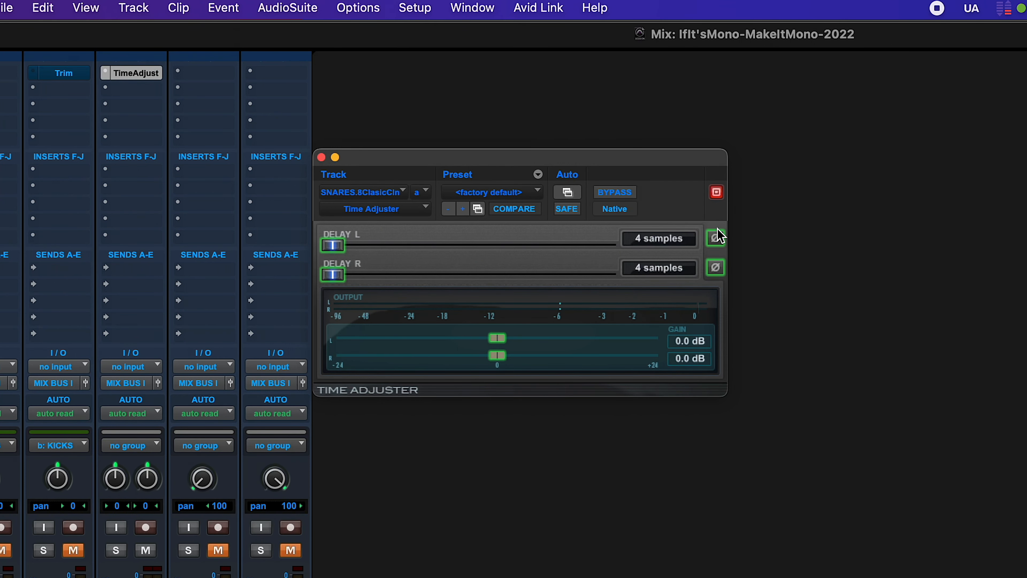
{"action": "left_click", "coordinate": [716, 238]}
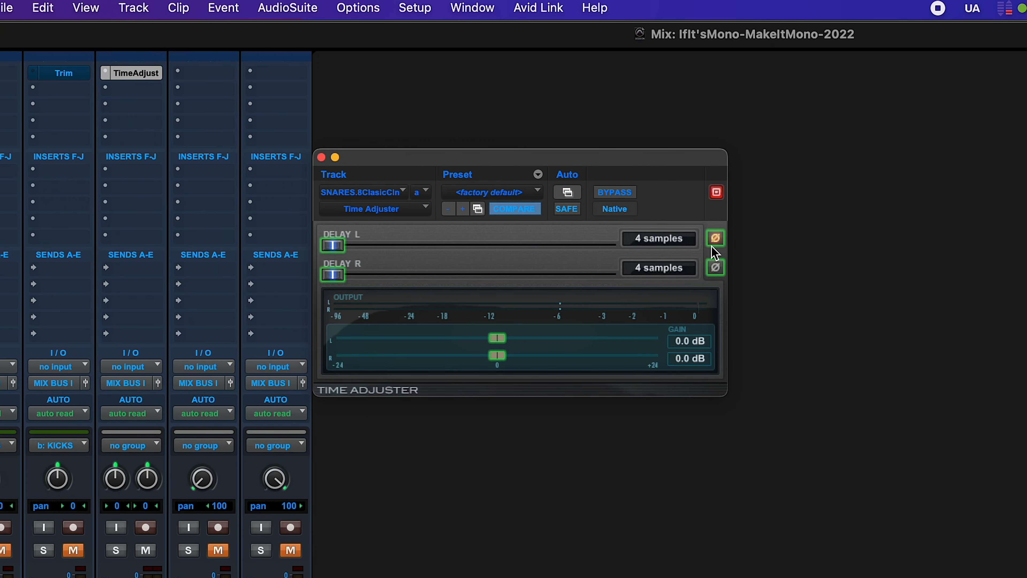